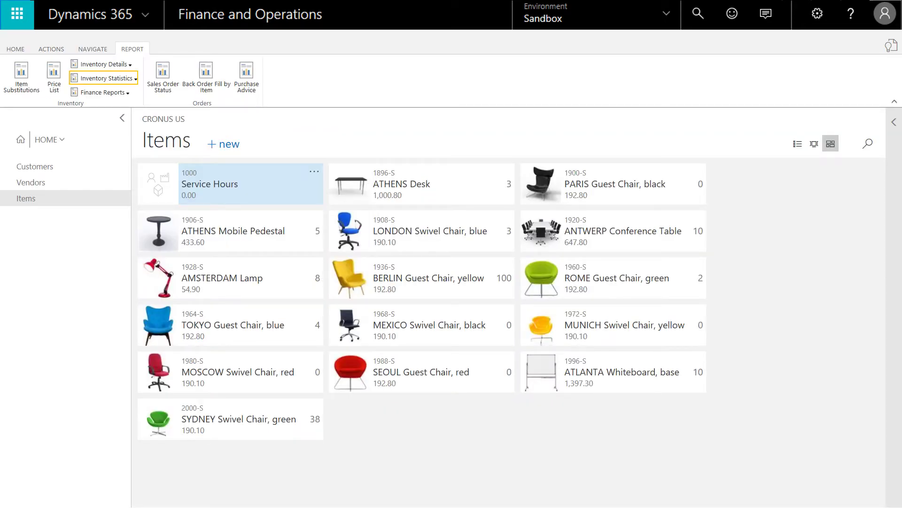
Bring up the Inventory - Top 10 List report settings from Inventory Statistics.
click(106, 78)
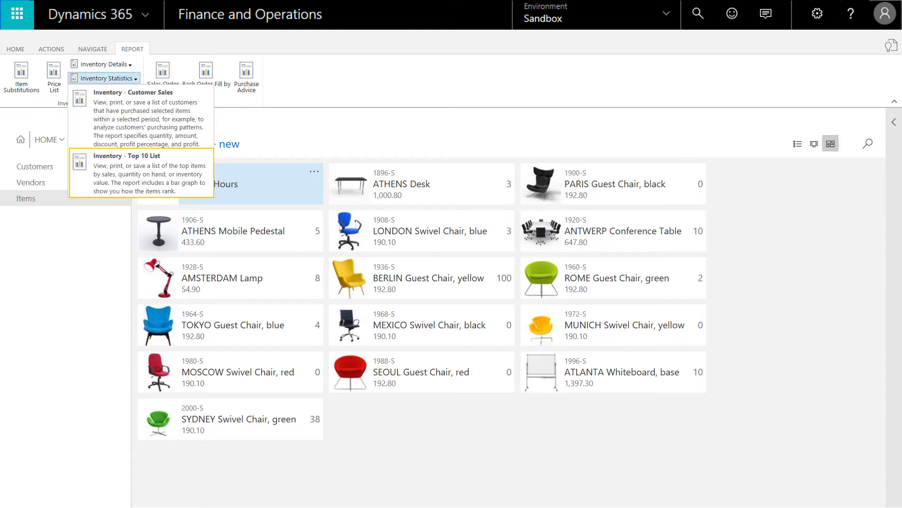
key(Return)
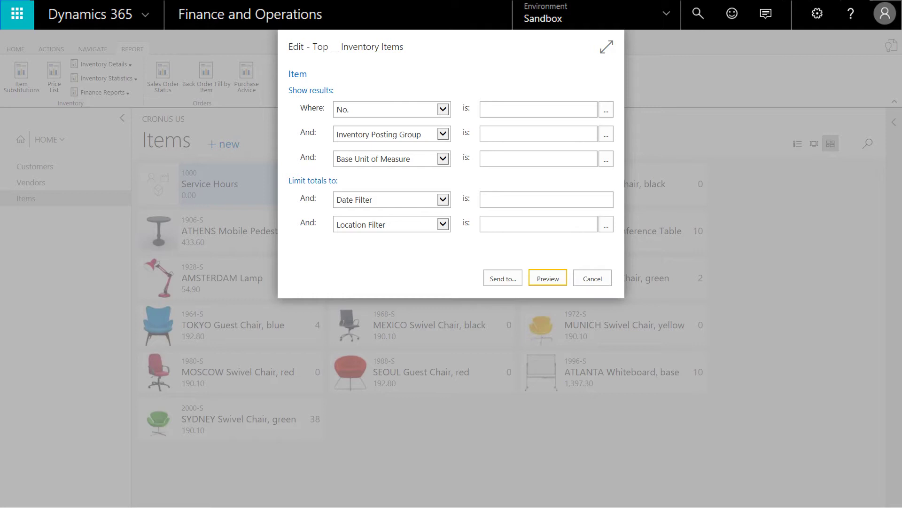
Preview the Top Inventory Items report.
key(Return)
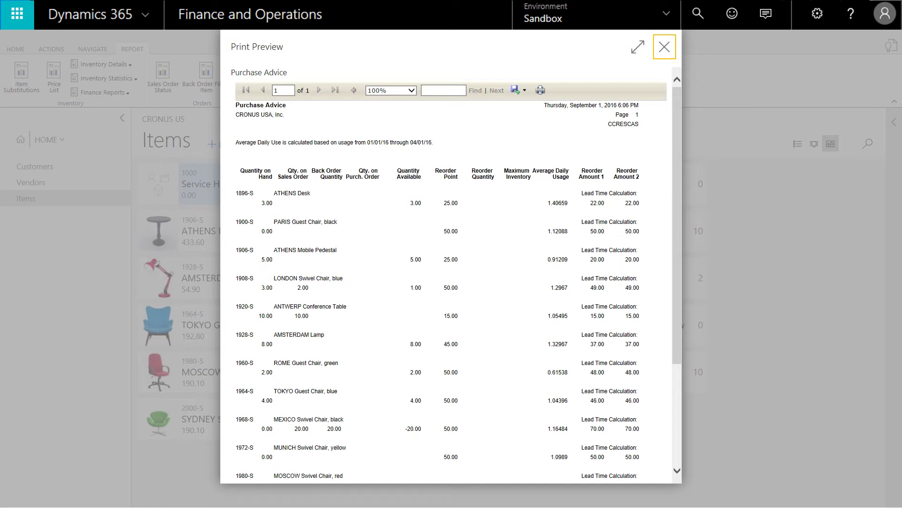
Leave the Purchase Advice preview and show the Vendors list.
key(Escape)
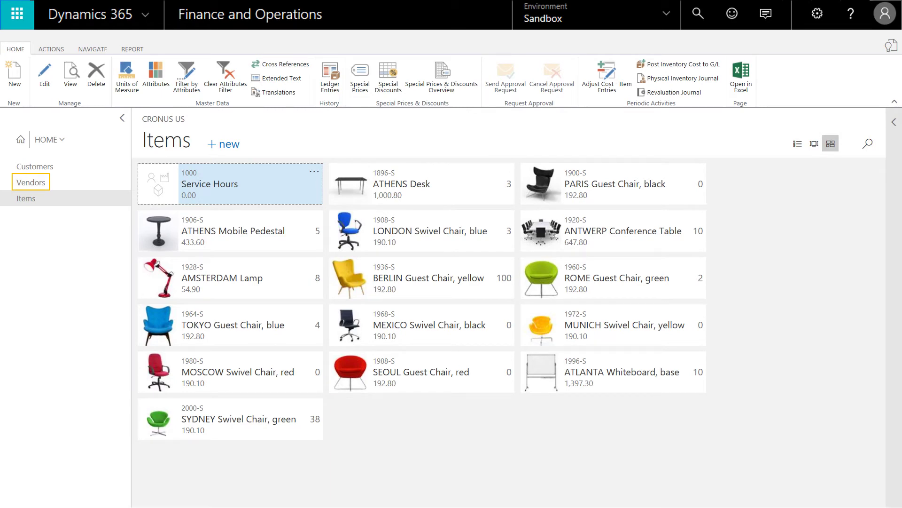
key(Return)
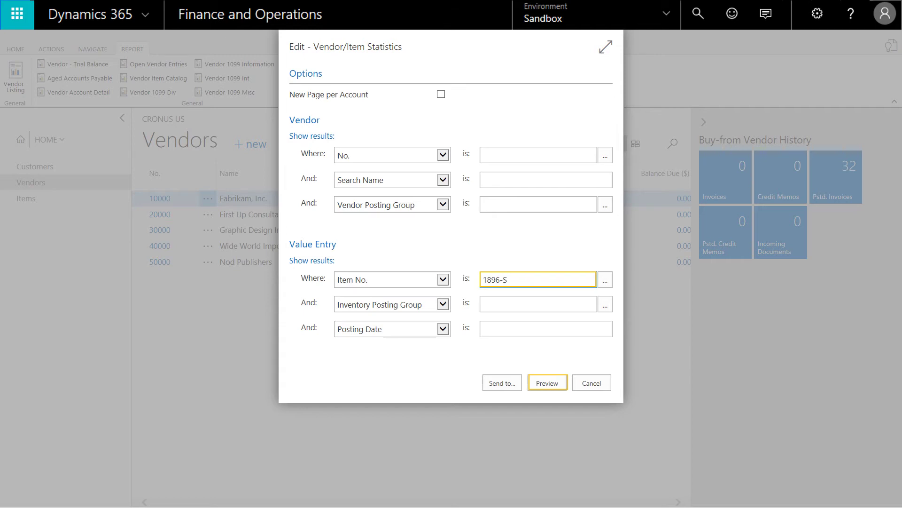
Preview the Vendor/Item Statistics report for item 1896-S.
key(Return)
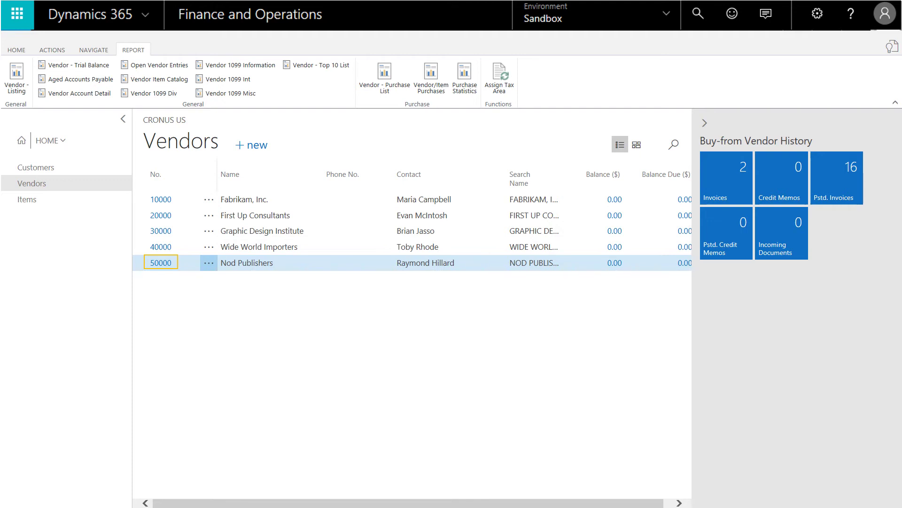
Start a purchase invoice for Nod Publishers with item 1896-S ATHENS Desk on the first line.
key(Return)
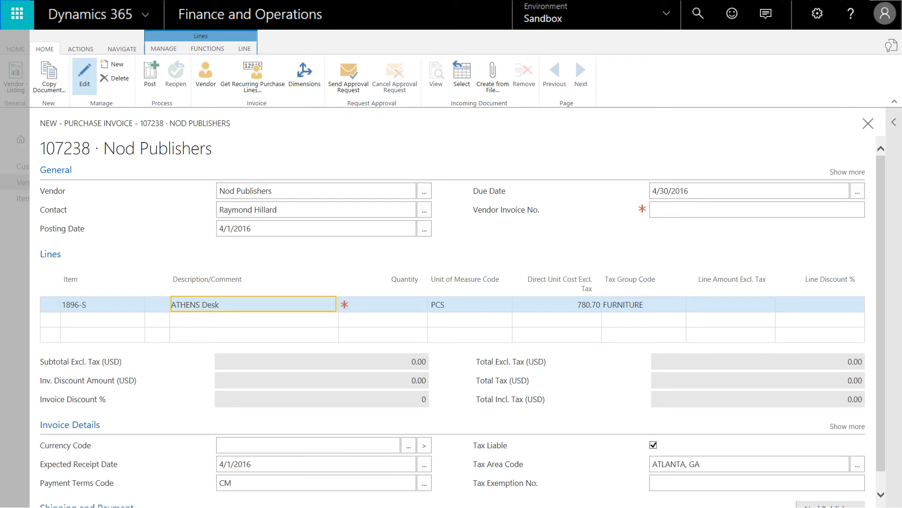
key(Tab)
text(10)
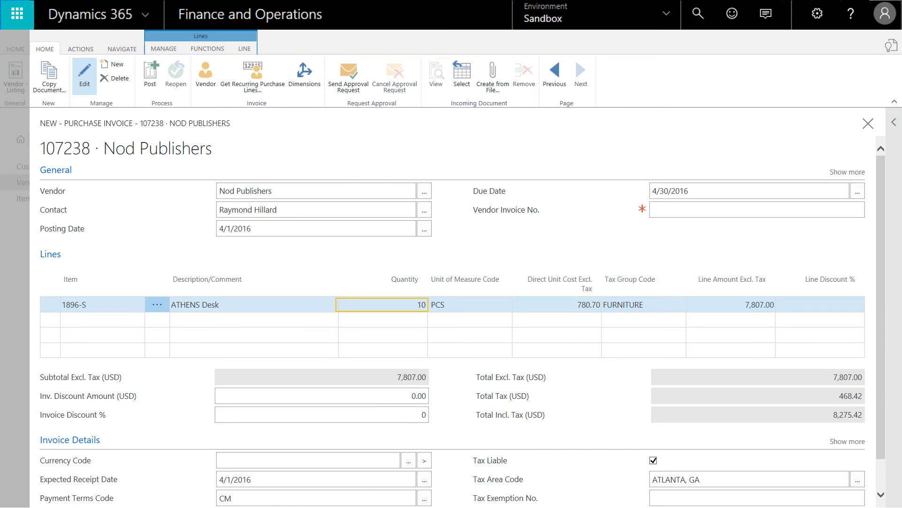
text(VENDOR-123)
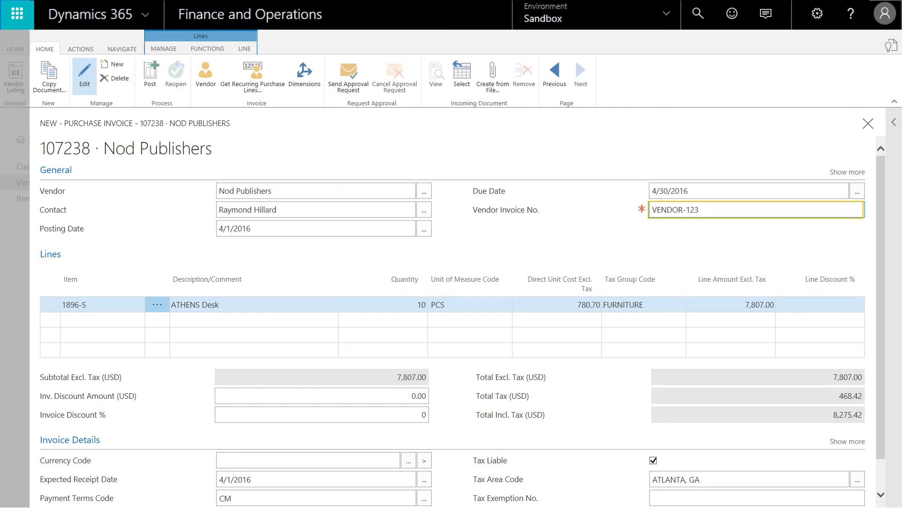
Post purchase invoice 107238 and review the resulting posted invoice.
click(150, 75)
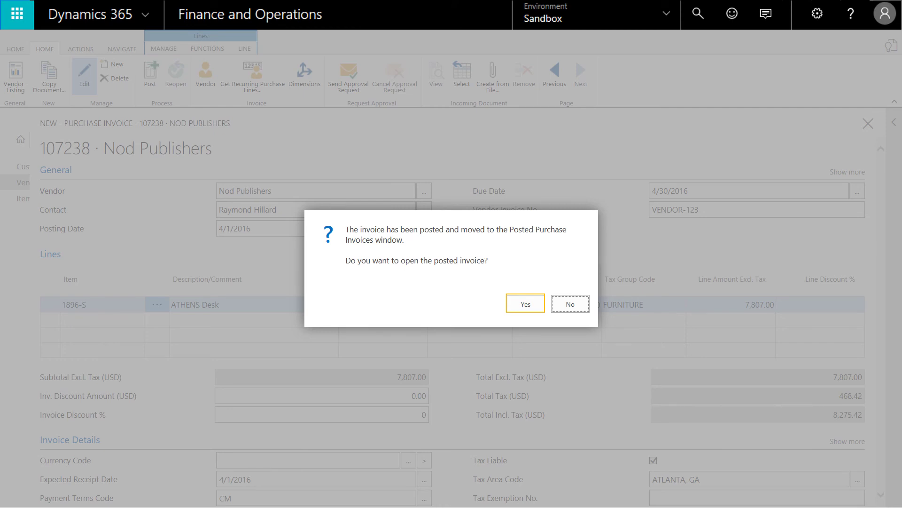
key(Return)
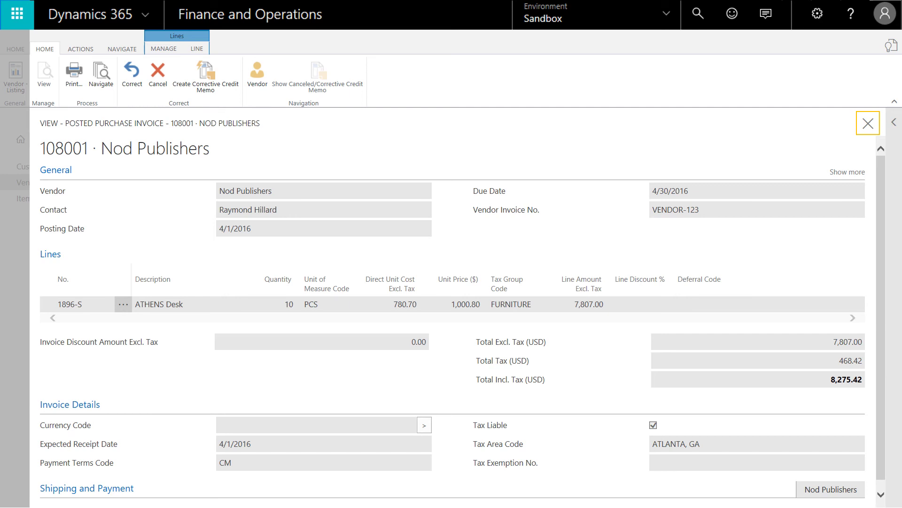
key(Escape)
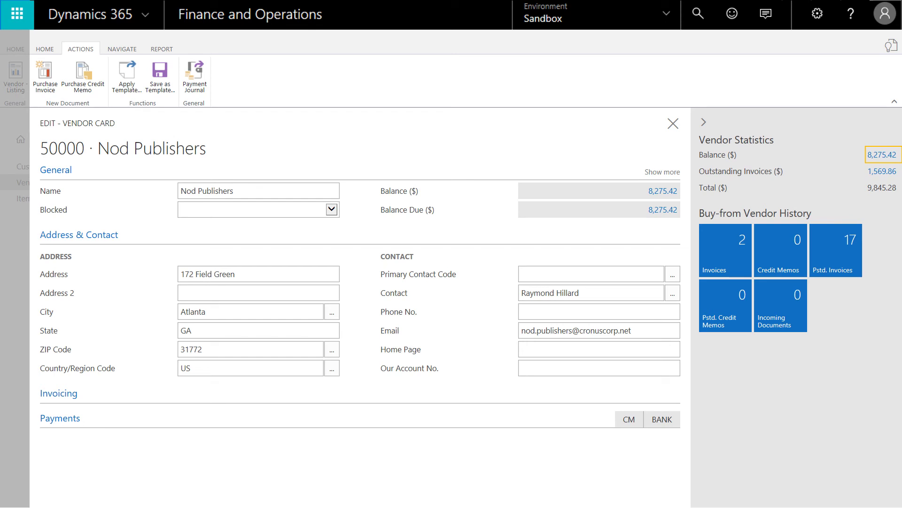
Check the ledger entries behind Nod Publishers' 8,275.42 balance and return home.
key(Return)
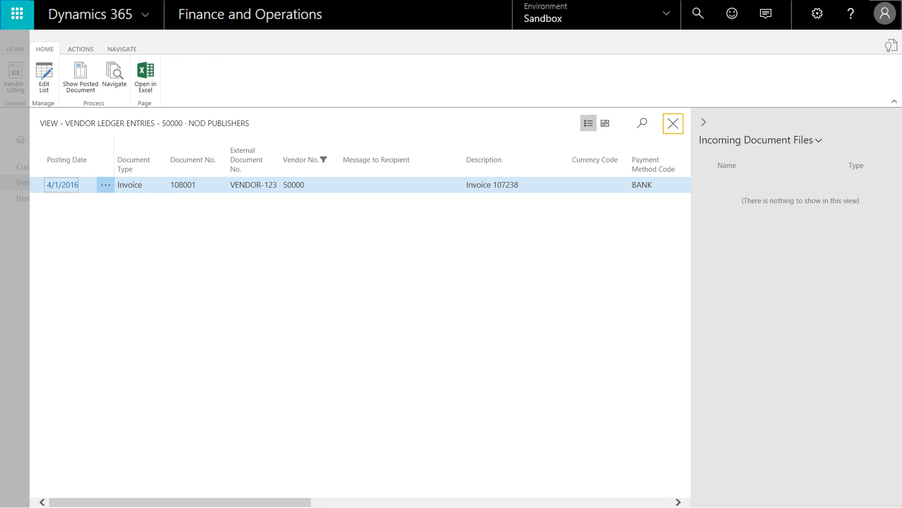
key(Escape)
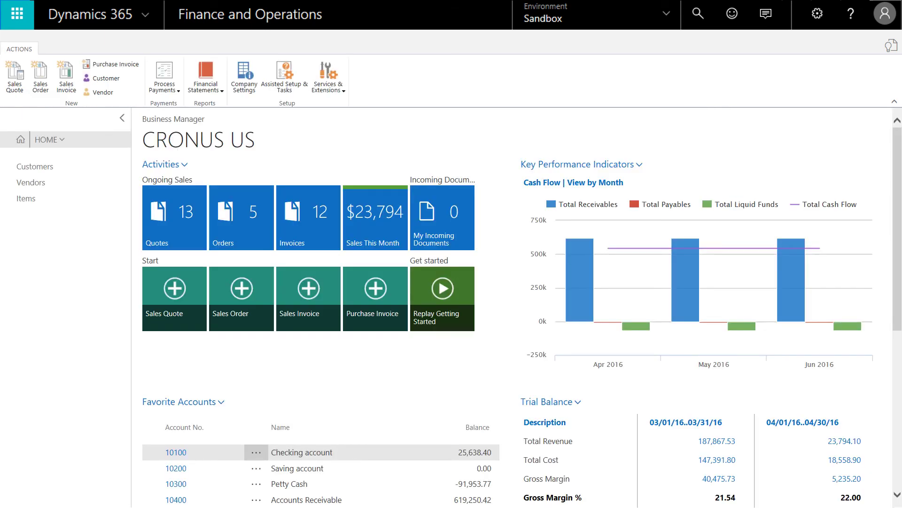